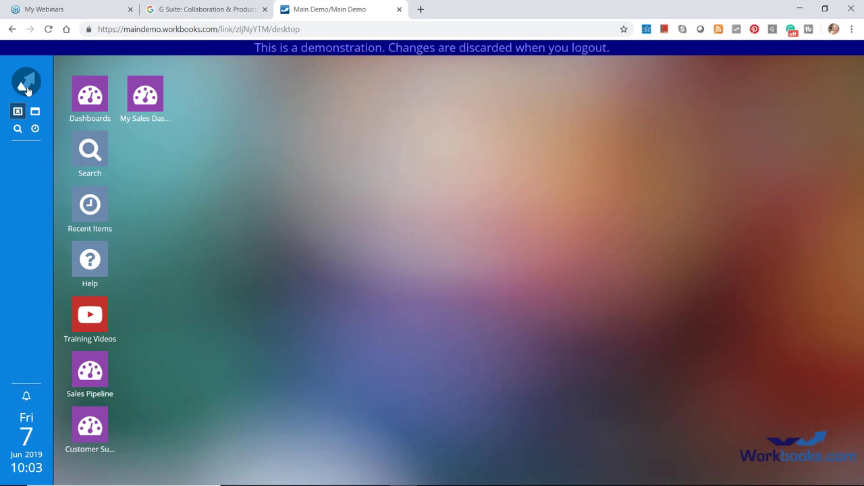
Open the JAC and Sons Ltd customer quotation from My Quotations and look over its details and line items
{"action": "left_click", "coordinate": [27, 89]}
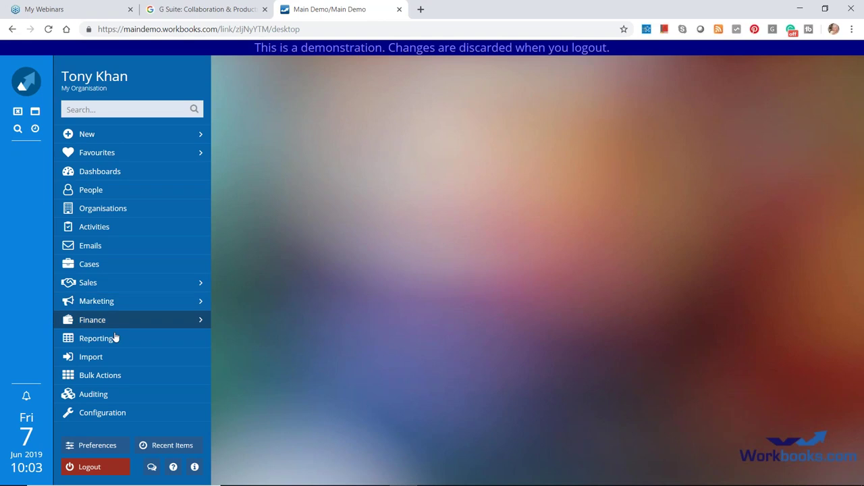
{"action": "mouse_move", "coordinate": [119, 328]}
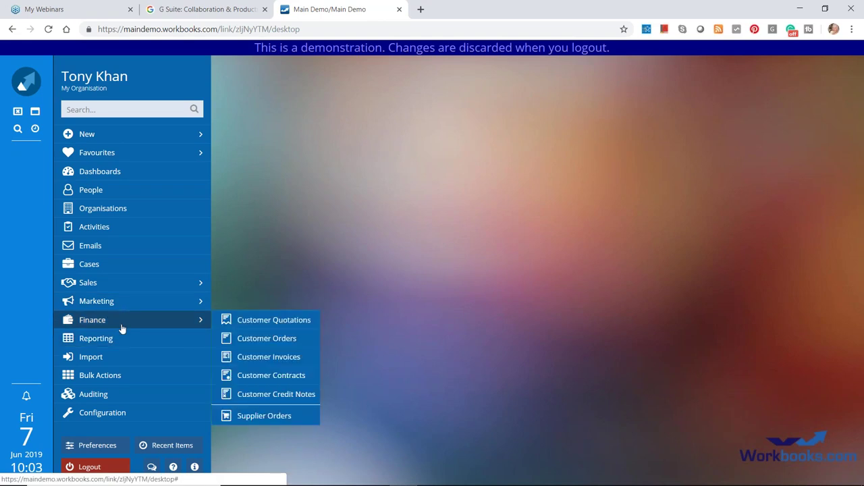
{"action": "left_click", "coordinate": [236, 319]}
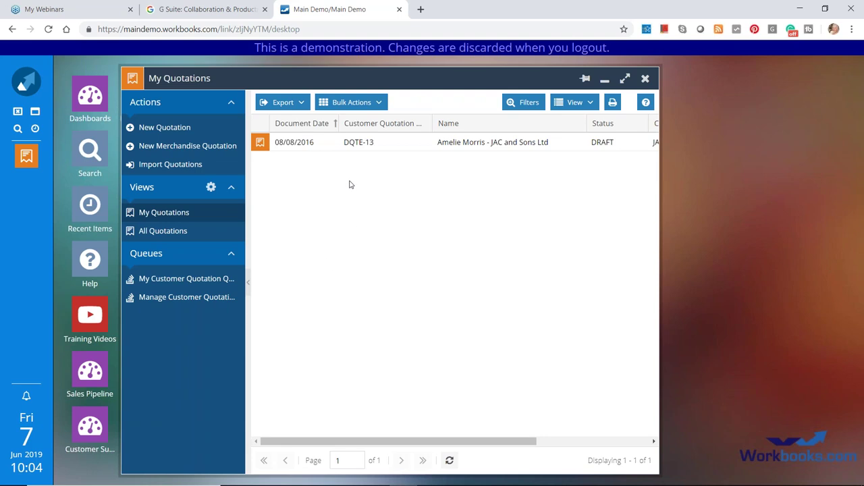
{"action": "left_click", "coordinate": [361, 146]}
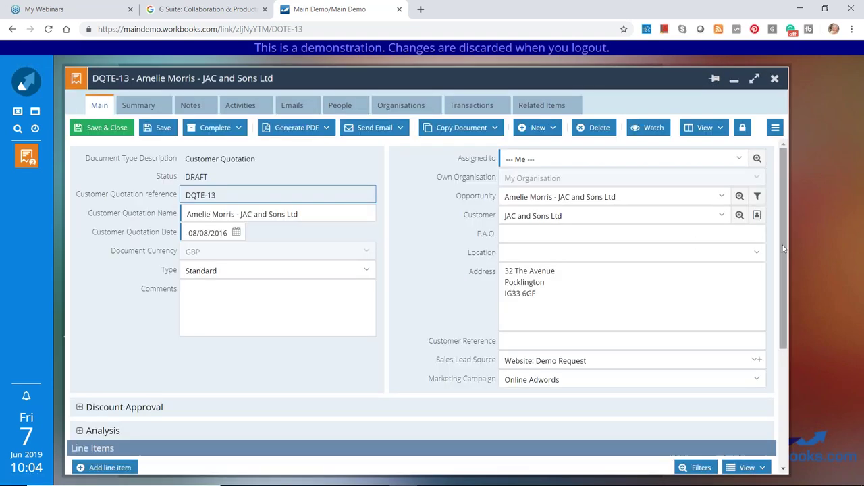
{"action": "left_click_drag", "start_coordinate": [784, 249], "coordinate": [717, 311]}
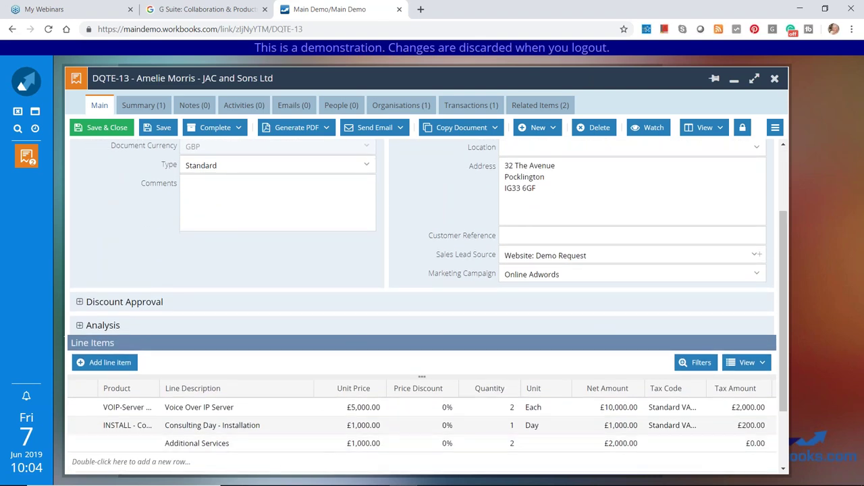
{"action": "left_click_drag", "start_coordinate": [781, 268], "coordinate": [781, 223]}
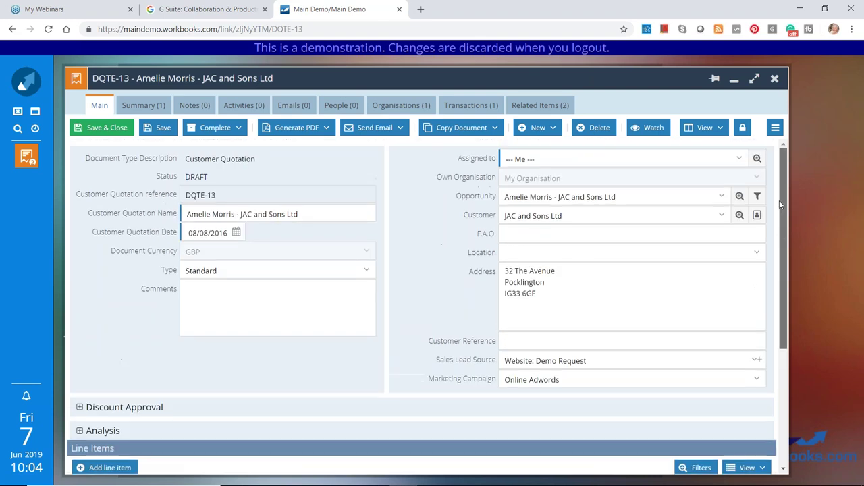
Generate a Google Doc in the quotation's notes using the Simple Quotation with Images template
{"action": "left_click", "coordinate": [193, 108]}
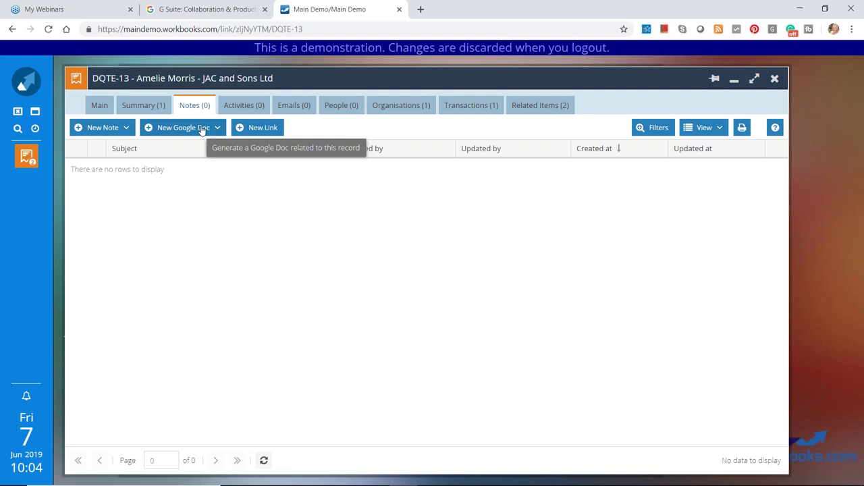
{"action": "left_click", "coordinate": [206, 131]}
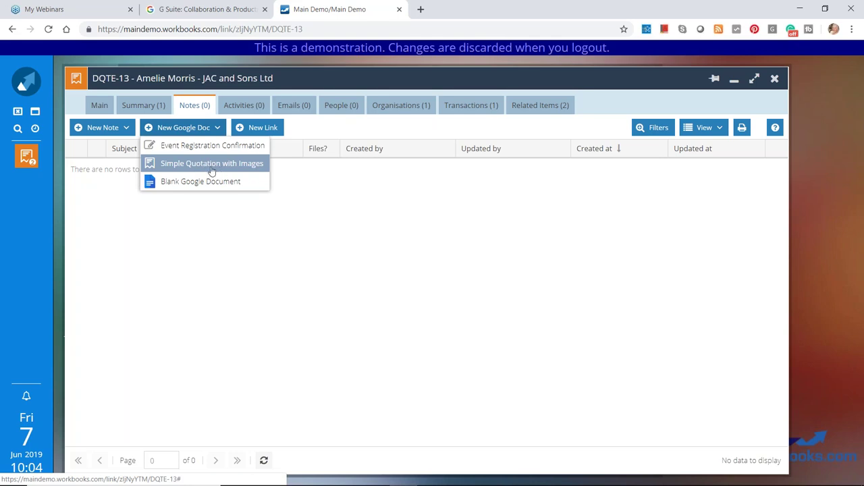
{"action": "left_click", "coordinate": [212, 171]}
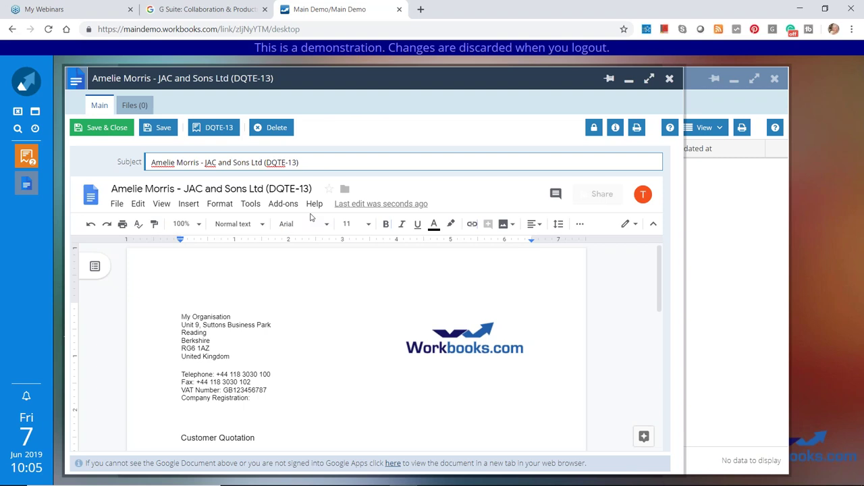
Review the generated quotation document down to its line items table and close all quotation windows
{"action": "left_click_drag", "start_coordinate": [660, 274], "coordinate": [659, 321]}
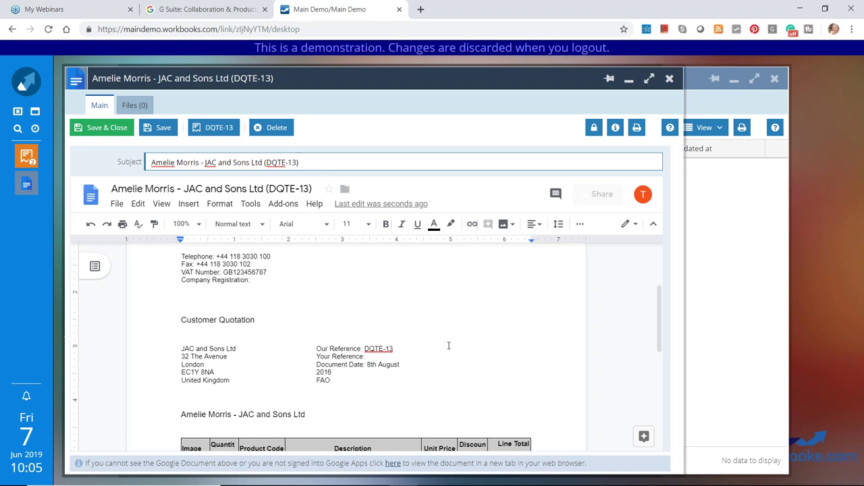
{"action": "left_click_drag", "start_coordinate": [660, 316], "coordinate": [661, 335]}
{"action": "left_click", "coordinate": [217, 206]}
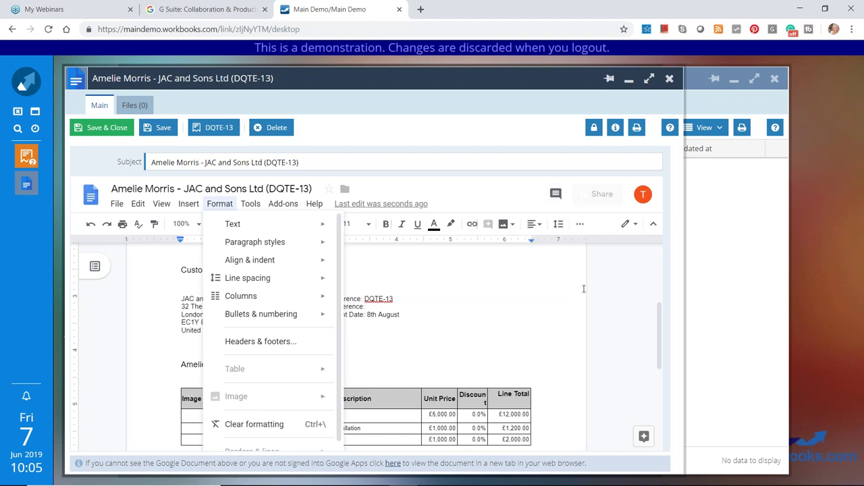
{"action": "left_click", "coordinate": [670, 80]}
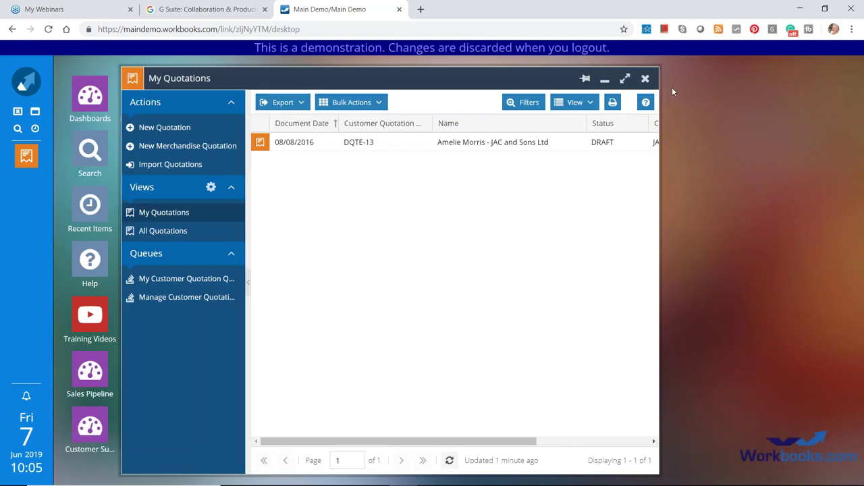
{"action": "left_click", "coordinate": [645, 79]}
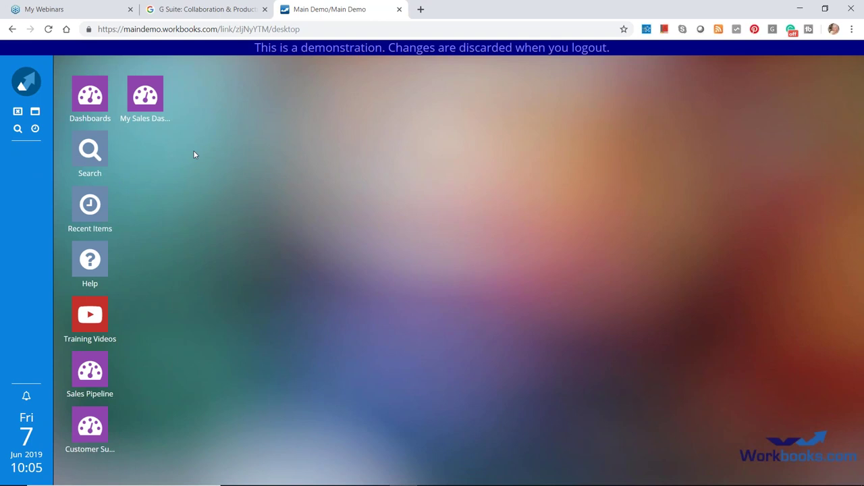
Open the list of all templates in the configuration and check which are enabled for notes and Google Docs
{"action": "left_click", "coordinate": [30, 88]}
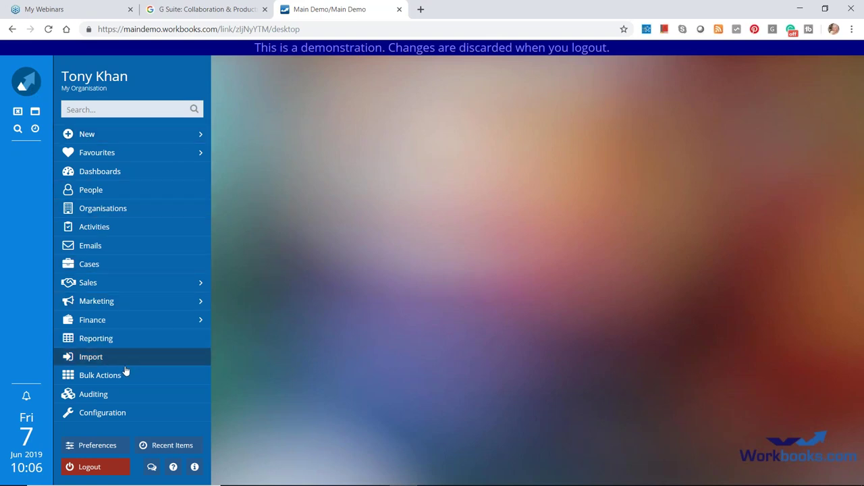
{"action": "left_click", "coordinate": [131, 413]}
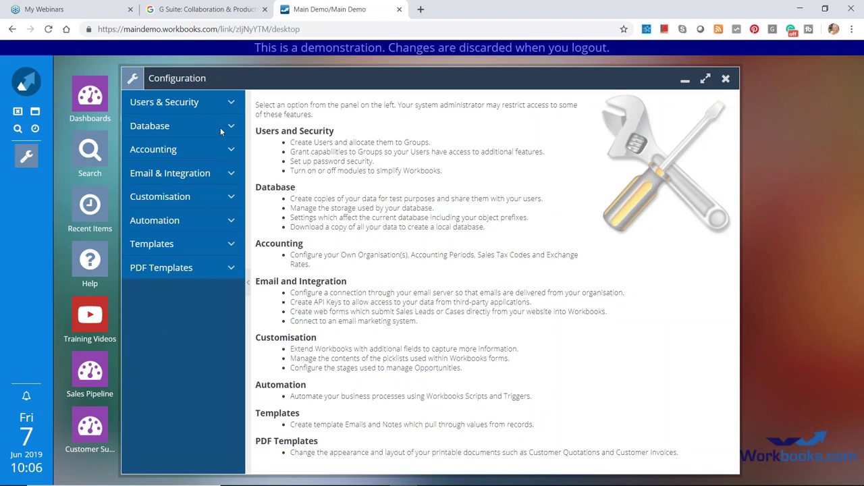
{"action": "left_click", "coordinate": [225, 246]}
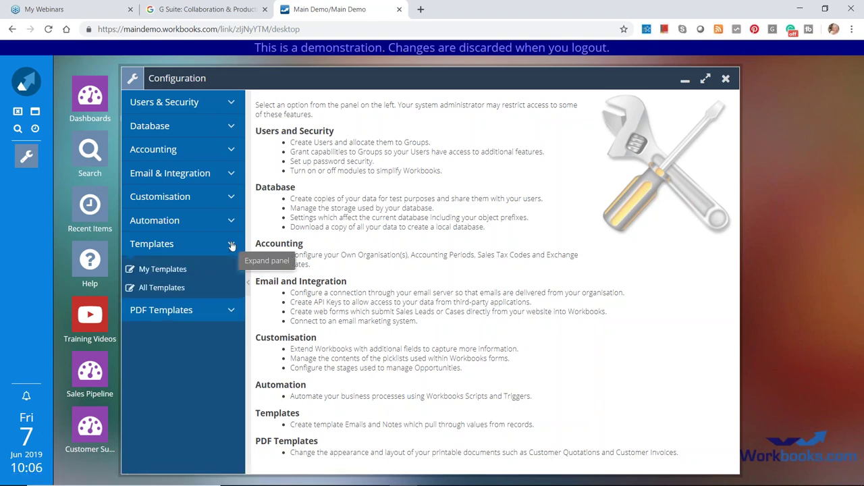
{"action": "left_click", "coordinate": [173, 292]}
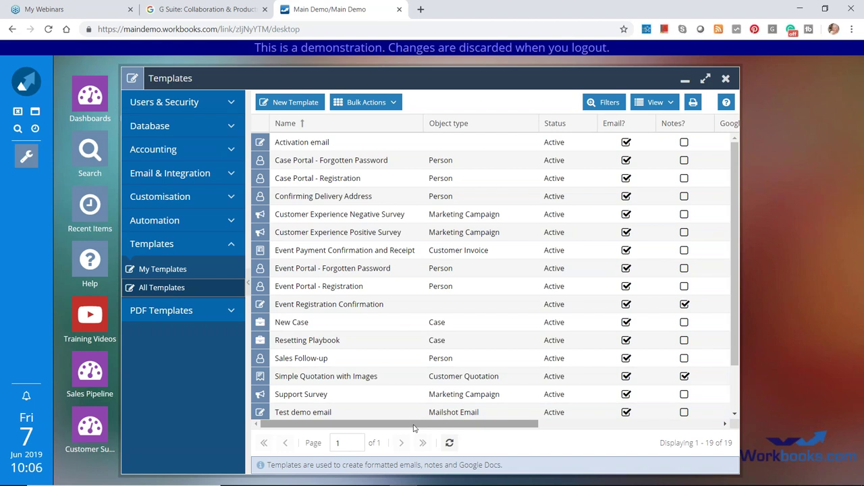
{"action": "left_click_drag", "start_coordinate": [414, 428], "coordinate": [490, 430]}
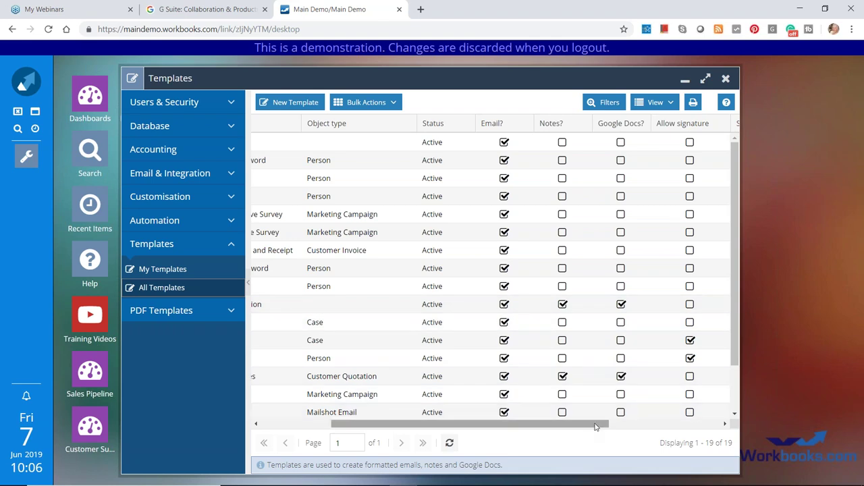
{"action": "left_click_drag", "start_coordinate": [596, 427], "coordinate": [534, 431]}
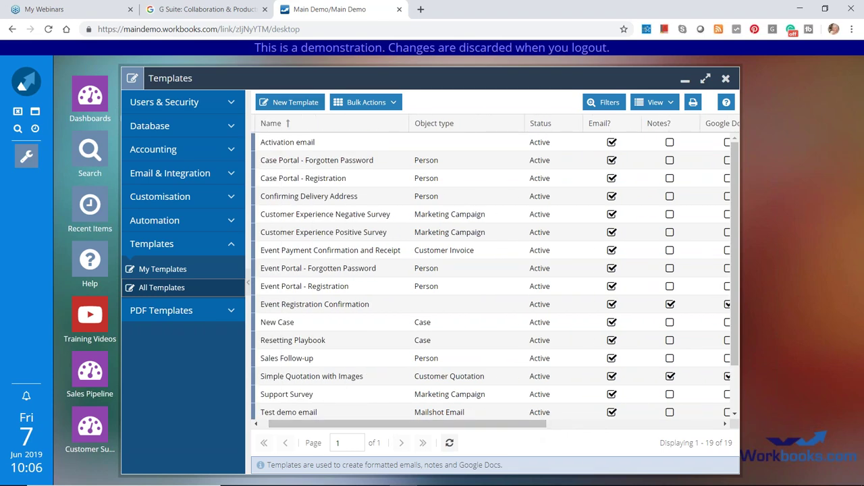
Create a new template for the Customer Contracts record type from the pre-defined Contract template
{"action": "left_click", "coordinate": [295, 102]}
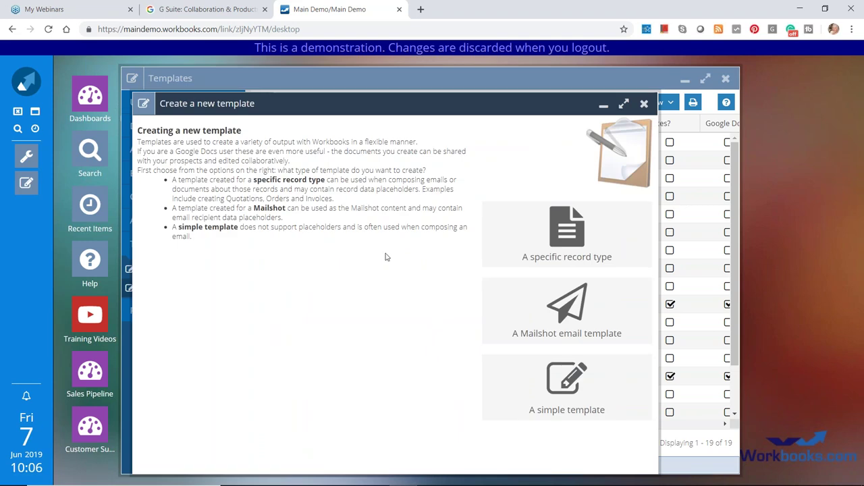
{"action": "left_click", "coordinate": [570, 239]}
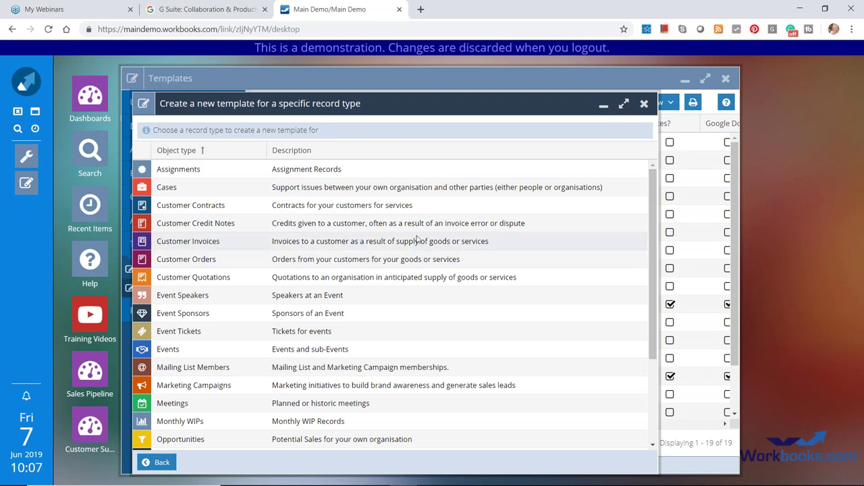
{"action": "left_click", "coordinate": [197, 208]}
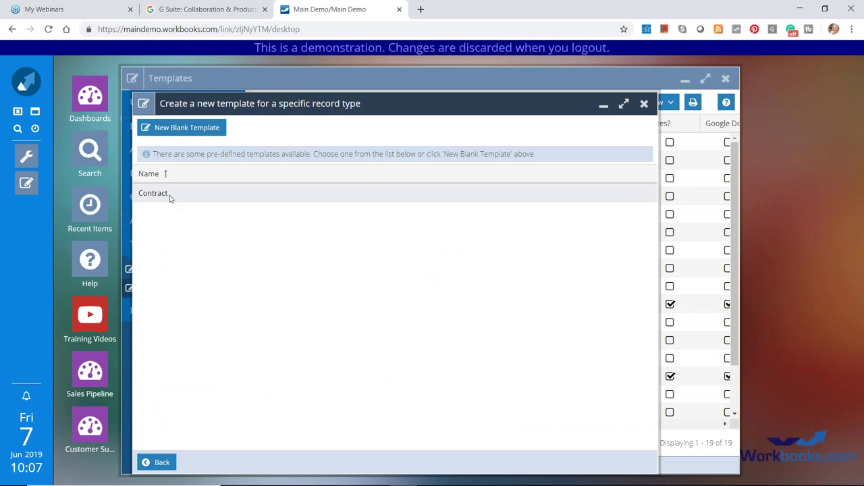
{"action": "left_click", "coordinate": [170, 195]}
{"action": "left_click", "coordinate": [170, 196]}
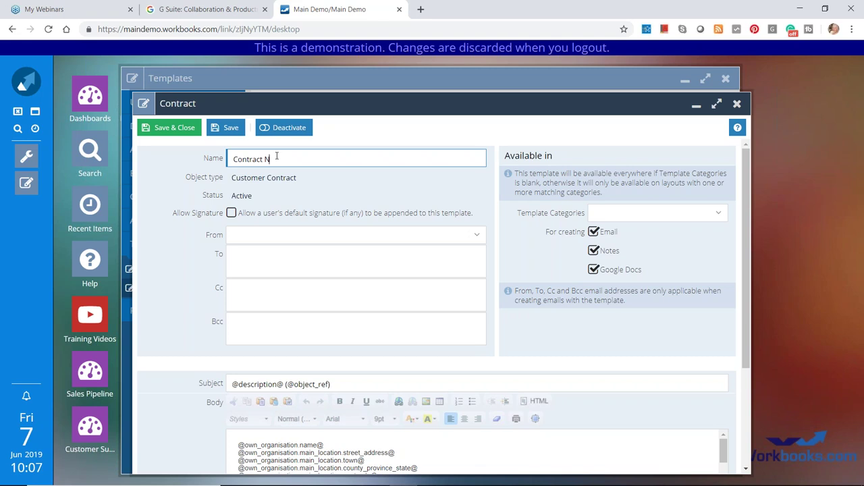
Name the template Contract New, look over the placeholders in its body, and save and close it
{"action": "type", "text": "ew"}
{"action": "left_click", "coordinate": [743, 208]}
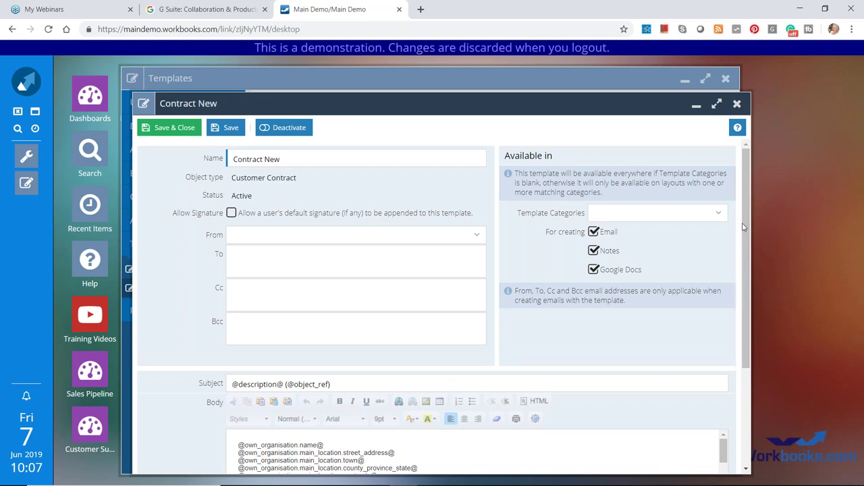
{"action": "left_click_drag", "start_coordinate": [742, 225], "coordinate": [755, 296]}
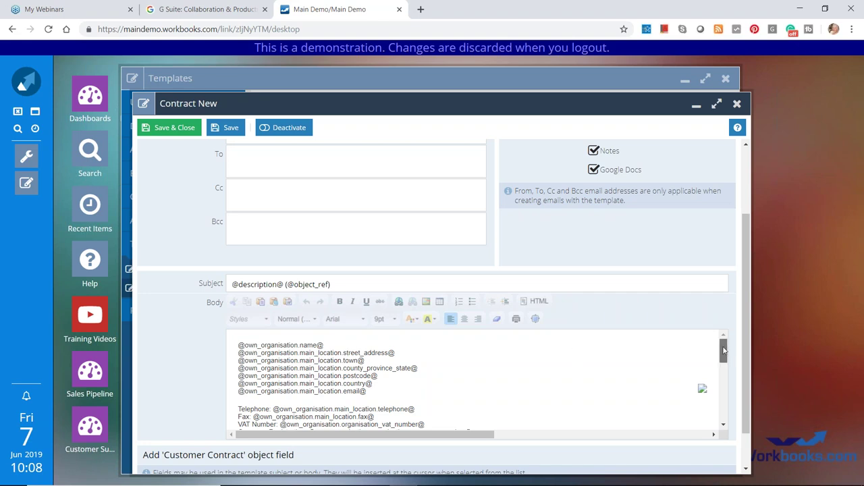
{"action": "left_click_drag", "start_coordinate": [725, 355], "coordinate": [725, 402]}
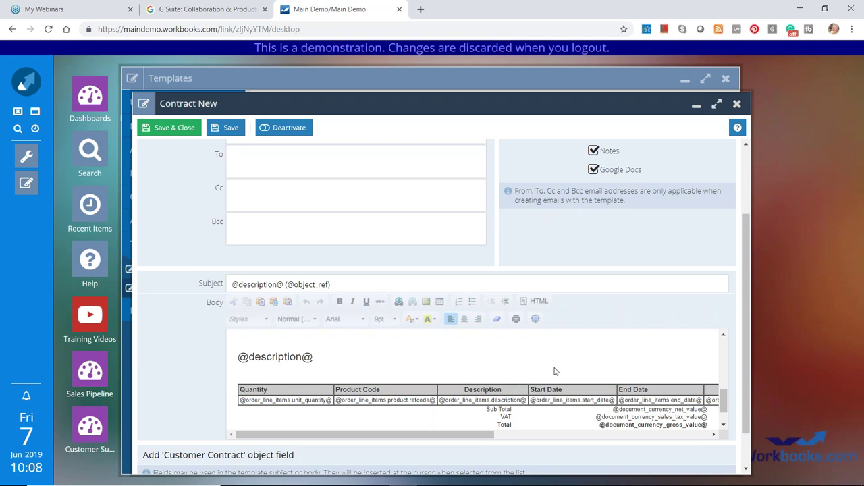
{"action": "left_click", "coordinate": [175, 130]}
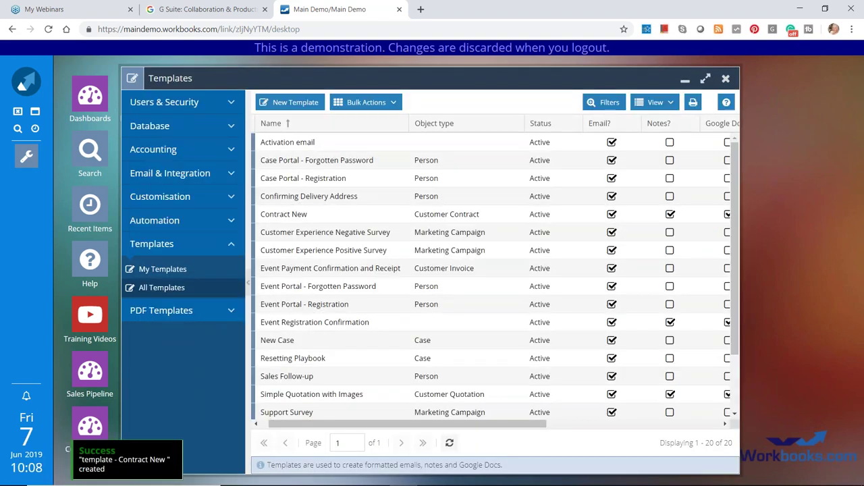
Open the Eli Lilly ID - consulting & training customer contract from All Contracts and look over its details and line items
{"action": "left_click", "coordinate": [31, 88]}
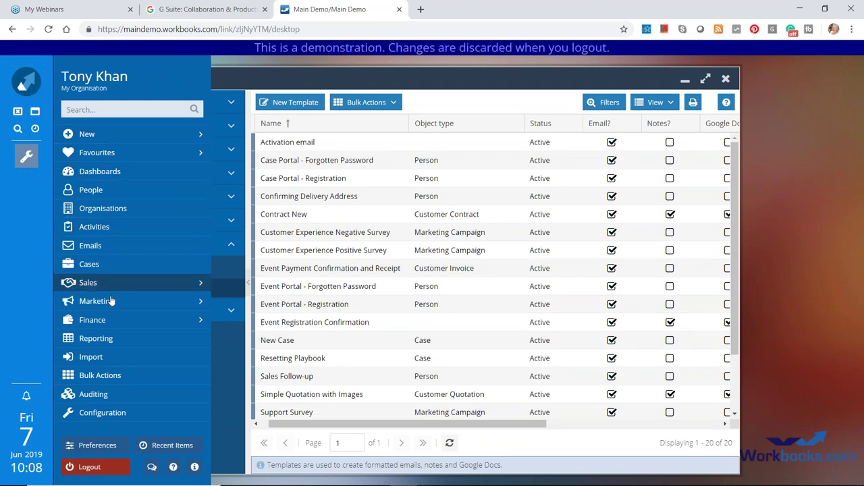
{"action": "mouse_move", "coordinate": [113, 322]}
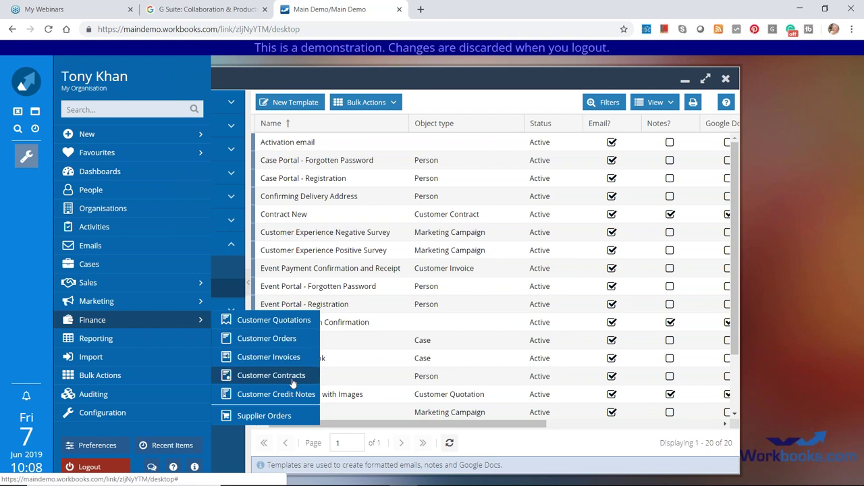
{"action": "left_click", "coordinate": [270, 376]}
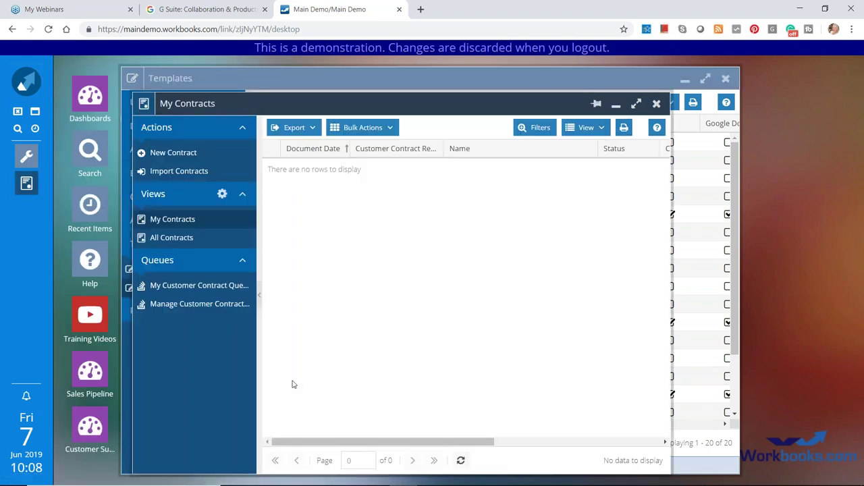
{"action": "left_click", "coordinate": [183, 240]}
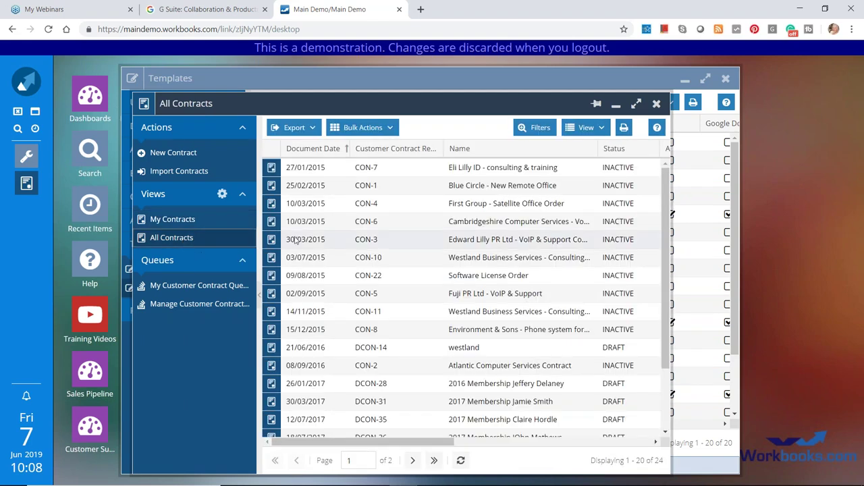
{"action": "left_click", "coordinate": [369, 173]}
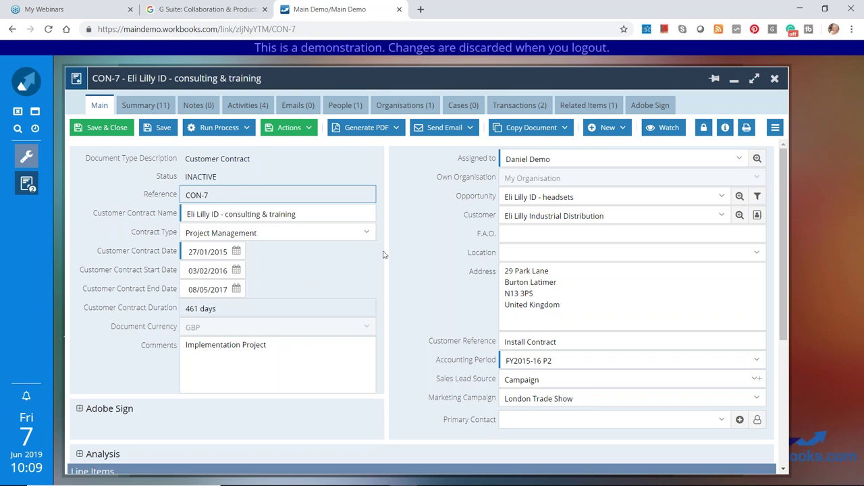
{"action": "left_click", "coordinate": [783, 191]}
{"action": "left_click_drag", "start_coordinate": [783, 191], "coordinate": [788, 281]}
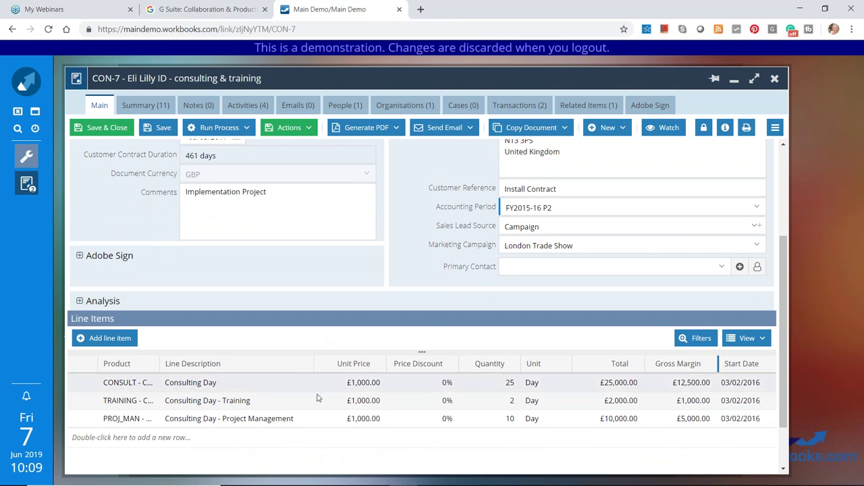
{"action": "left_click_drag", "start_coordinate": [781, 277], "coordinate": [788, 184]}
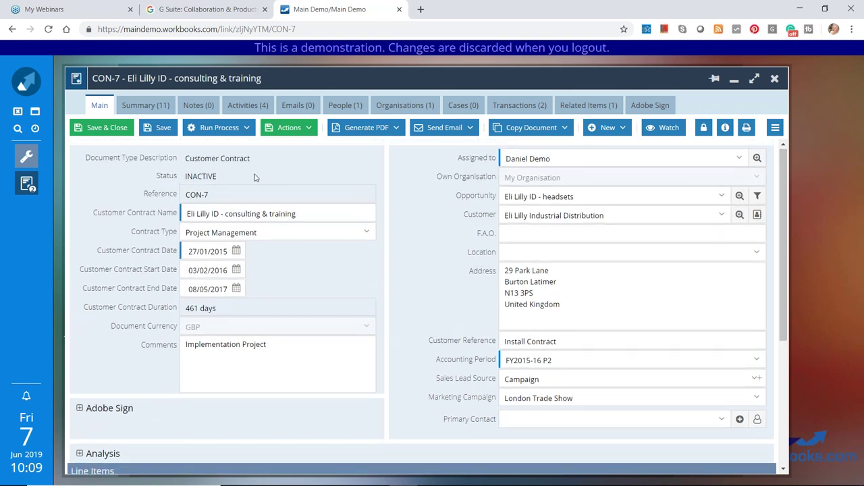
Create a Google Doc from the Contract New template in the contract's notes and look over its merged details and line items
{"action": "left_click", "coordinate": [194, 110]}
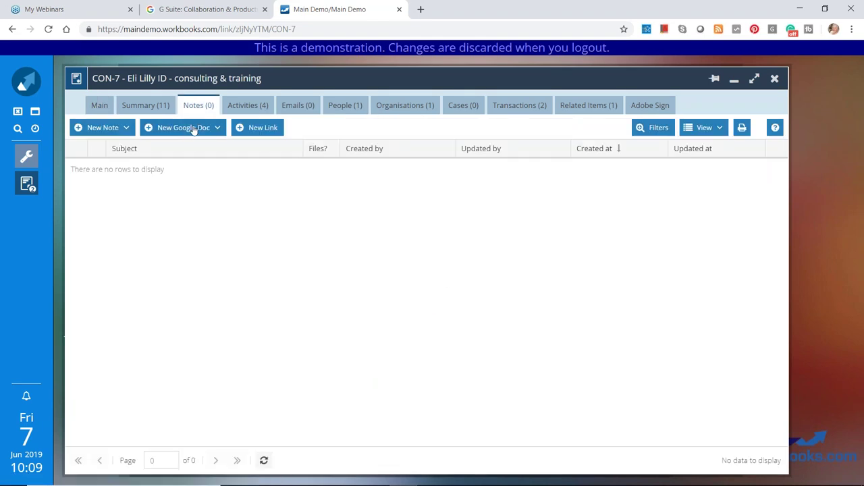
{"action": "left_click", "coordinate": [199, 130]}
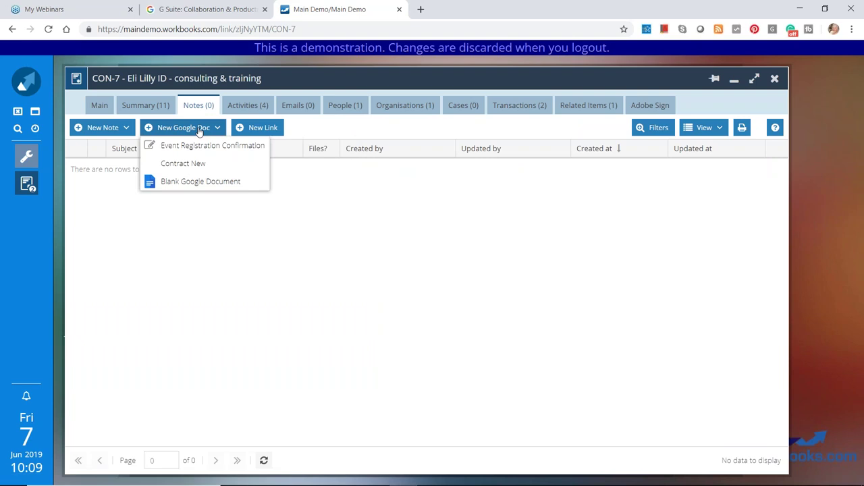
{"action": "left_click", "coordinate": [214, 165]}
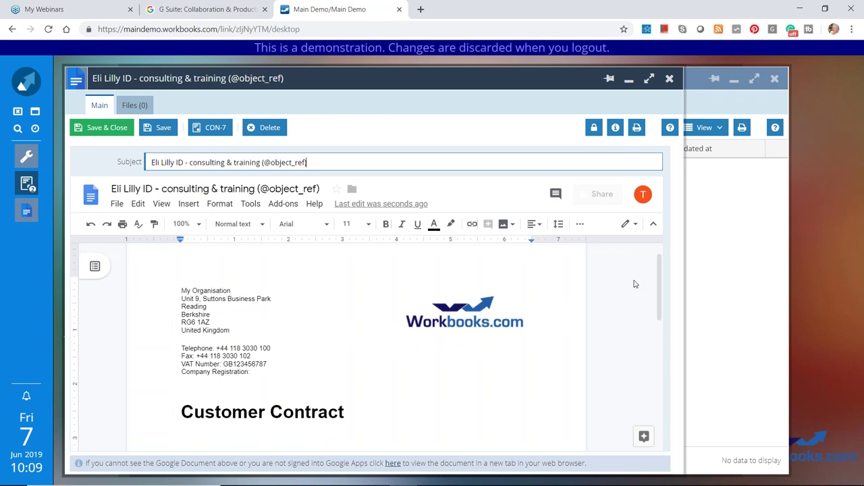
{"action": "left_click_drag", "start_coordinate": [659, 291], "coordinate": [657, 378]}
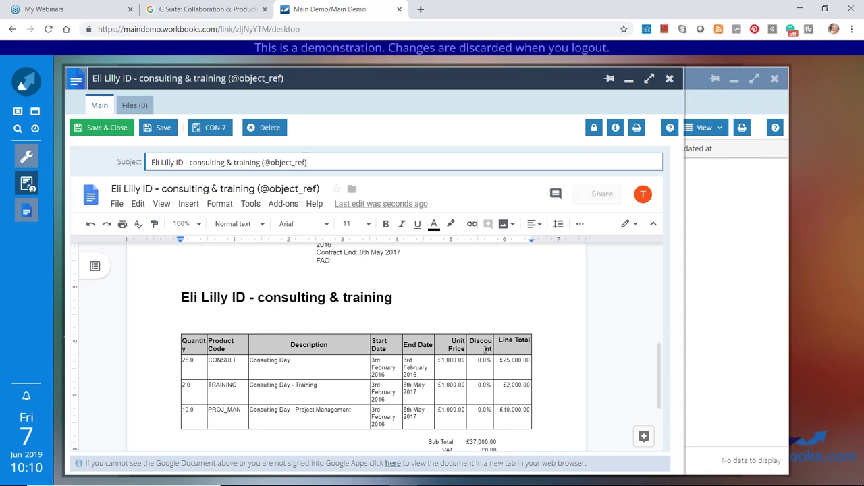
{"action": "left_click_drag", "start_coordinate": [658, 359], "coordinate": [658, 341]}
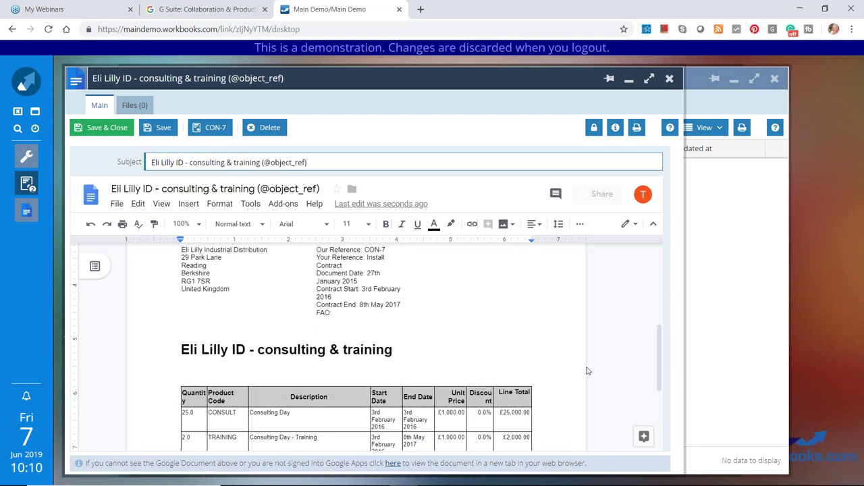
Open the generated contract document in its own Google Docs browser tab and bring up its file commands
{"action": "left_click", "coordinate": [394, 465]}
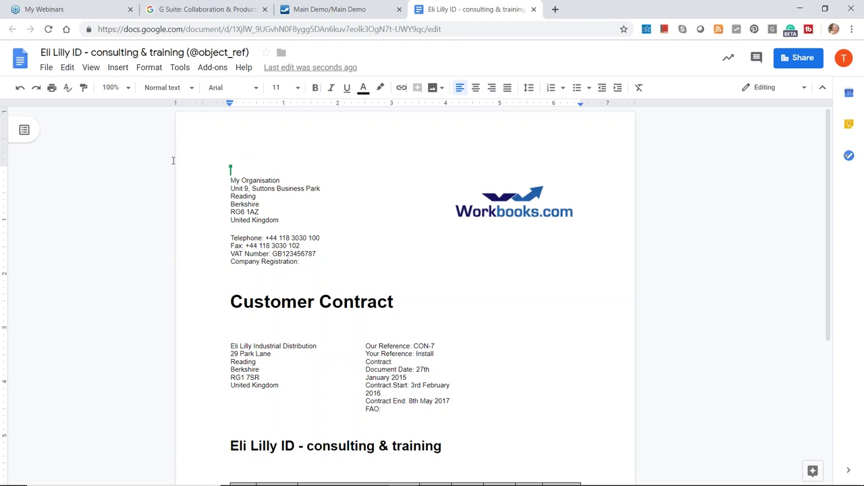
{"action": "left_click", "coordinate": [46, 68]}
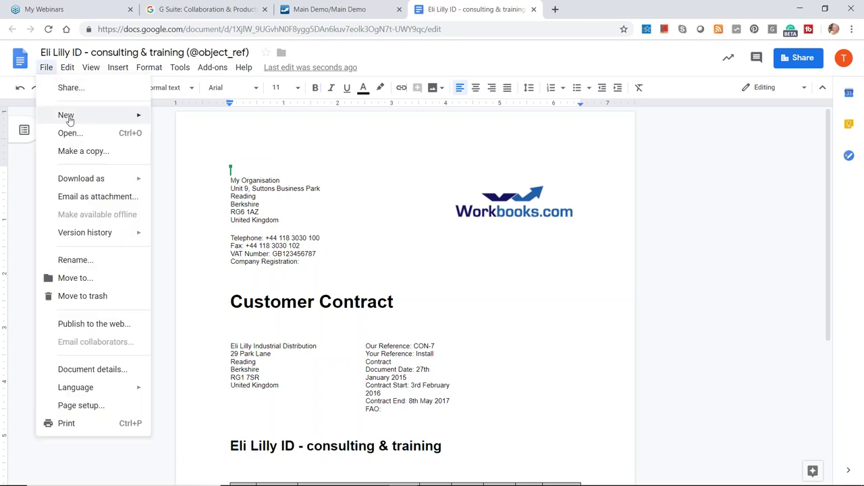